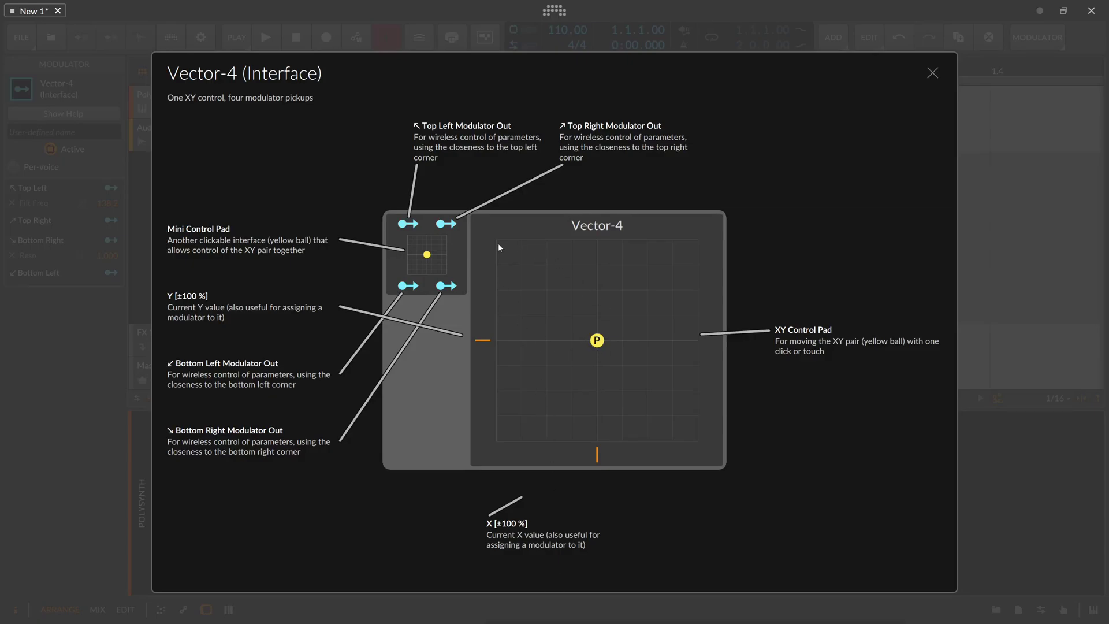
# Step: Sweep the help overlay's XY point around the pad, then reset it to centre
pyautogui.moveTo(602, 345)
pyautogui.mouseDown()
pyautogui.moveTo(495, 243)
pyautogui.moveTo(495, 391)
pyautogui.moveTo(653, 445)
pyautogui.moveTo(597, 340)
pyautogui.mouseUp()
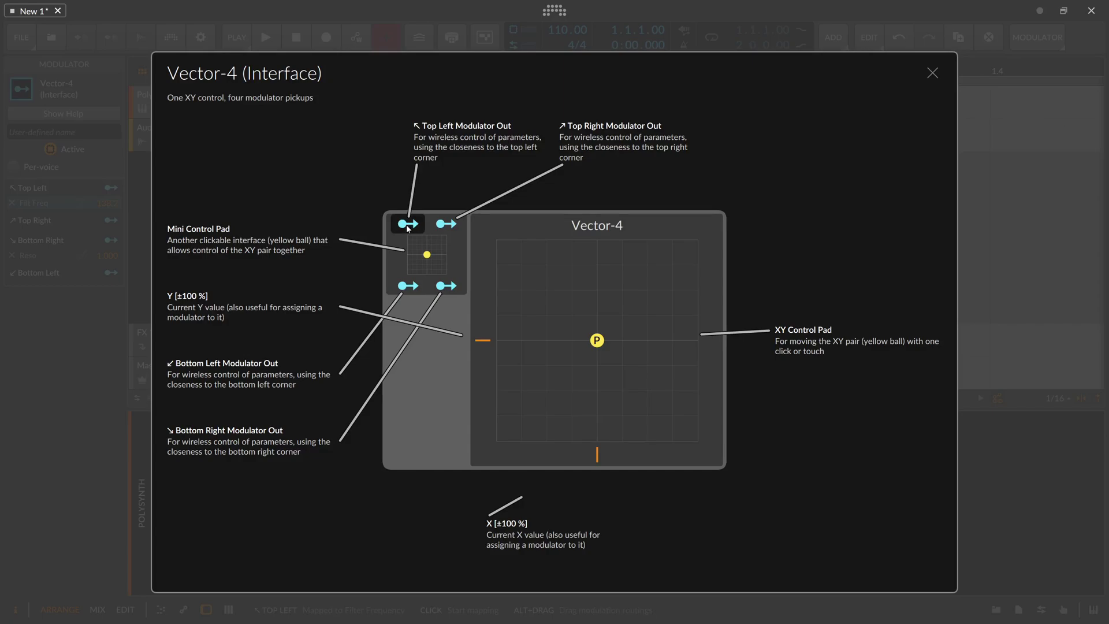
pyautogui.moveTo(597, 341)
pyautogui.mouseDown()
pyautogui.moveTo(622, 279)
pyautogui.moveTo(604, 344)
pyautogui.moveTo(564, 319)
pyautogui.moveTo(503, 248)
pyautogui.moveTo(601, 350)
pyautogui.mouseUp()
pyautogui.doubleClick(604, 349)
# Step: Move the Y bar up and back to centre, then close the Vector-4 help overview
pyautogui.moveTo(482, 341)
pyautogui.mouseDown()
pyautogui.moveTo(483, 266)
pyautogui.moveTo(483, 389)
pyautogui.moveTo(482, 279)
pyautogui.moveTo(484, 344)
pyautogui.mouseUp()
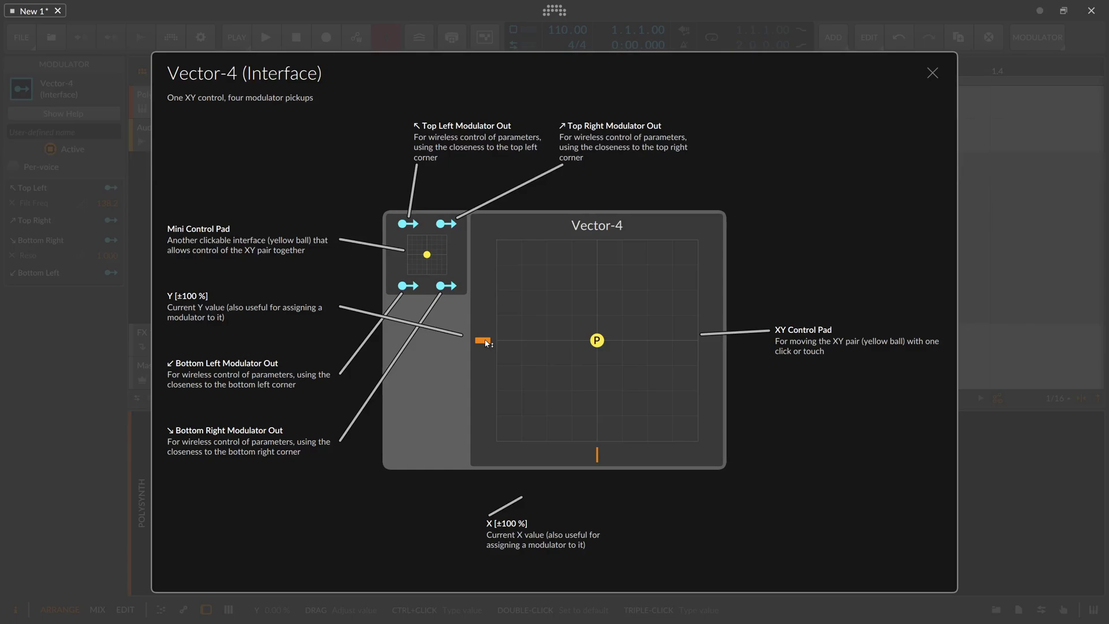
pyautogui.moveTo(487, 342)
pyautogui.mouseDown()
pyautogui.moveTo(486, 293)
pyautogui.moveTo(483, 351)
pyautogui.mouseUp()
pyautogui.click(933, 72)
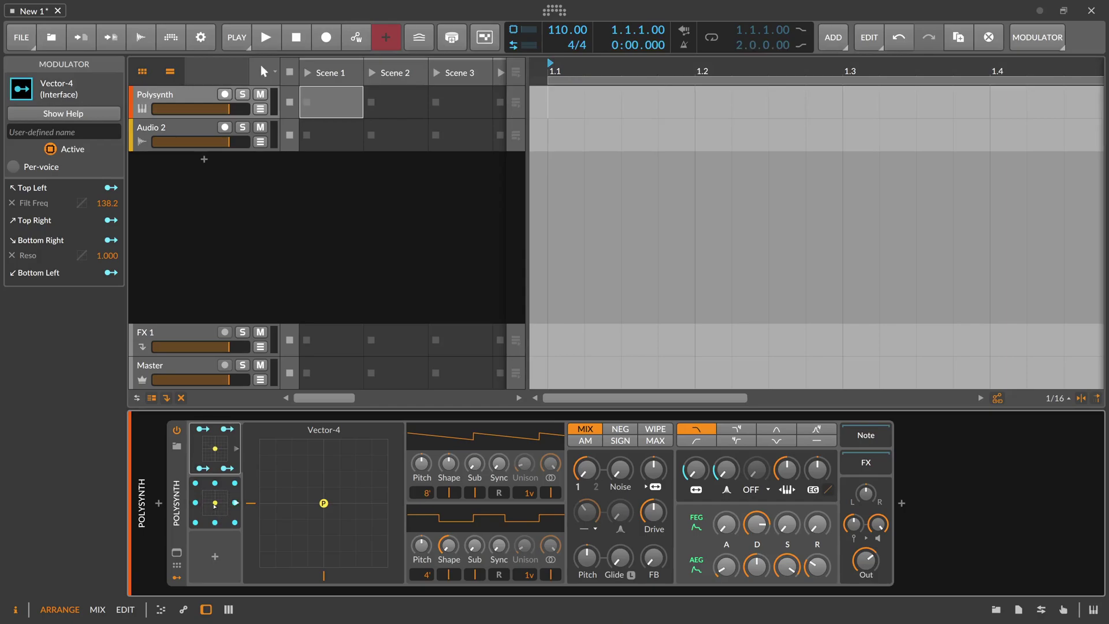
pyautogui.click(215, 497)
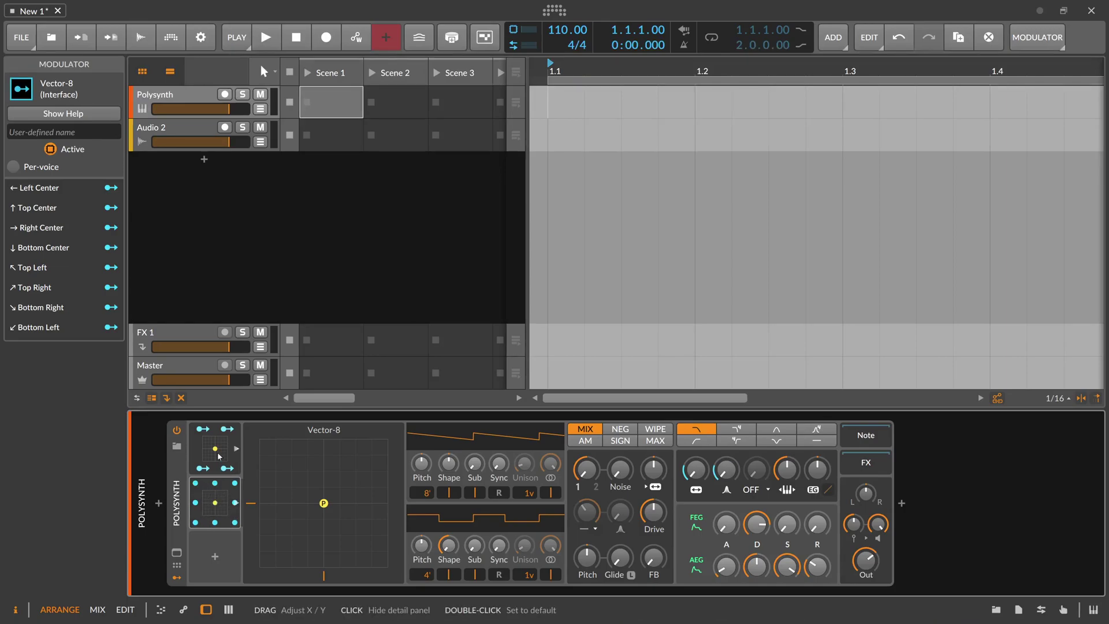
pyautogui.click(200, 456)
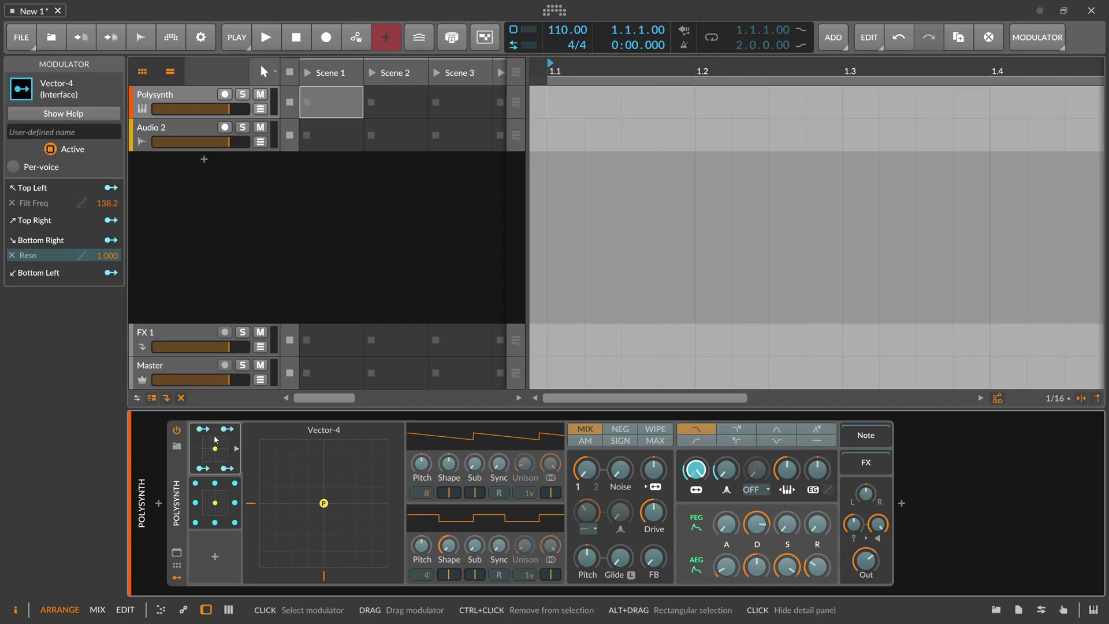
pyautogui.click(227, 469)
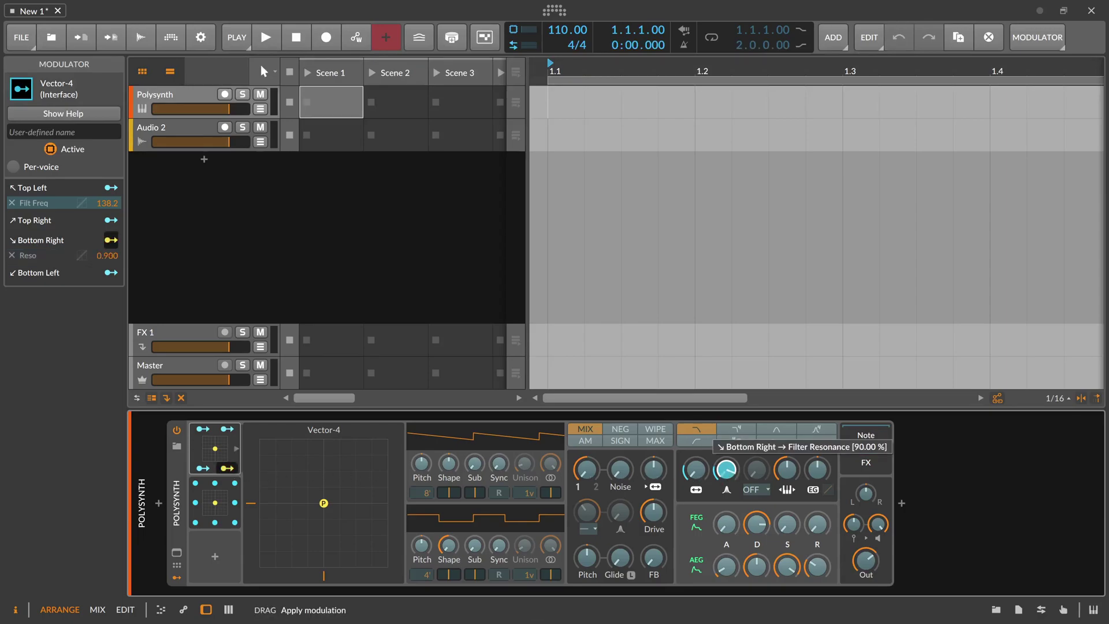
pyautogui.click(257, 471)
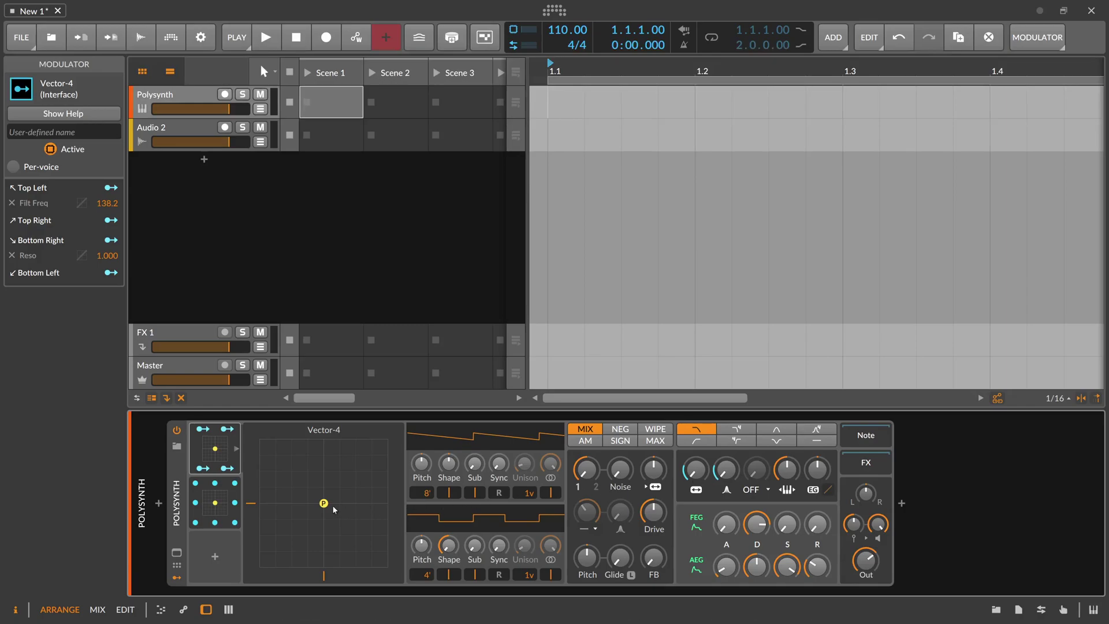
# Step: Push the Vector-4 XY point into the bottom-right corner and bring it back near centre
pyautogui.moveTo(326, 505); pyautogui.dragTo(400, 582)
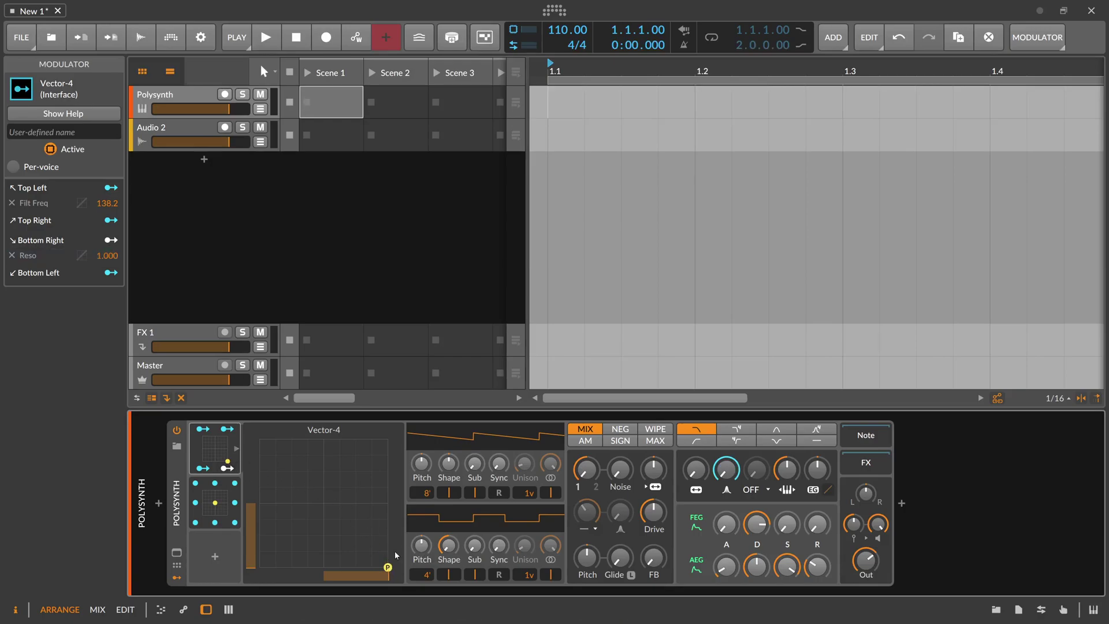
pyautogui.moveTo(387, 567); pyautogui.dragTo(322, 505)
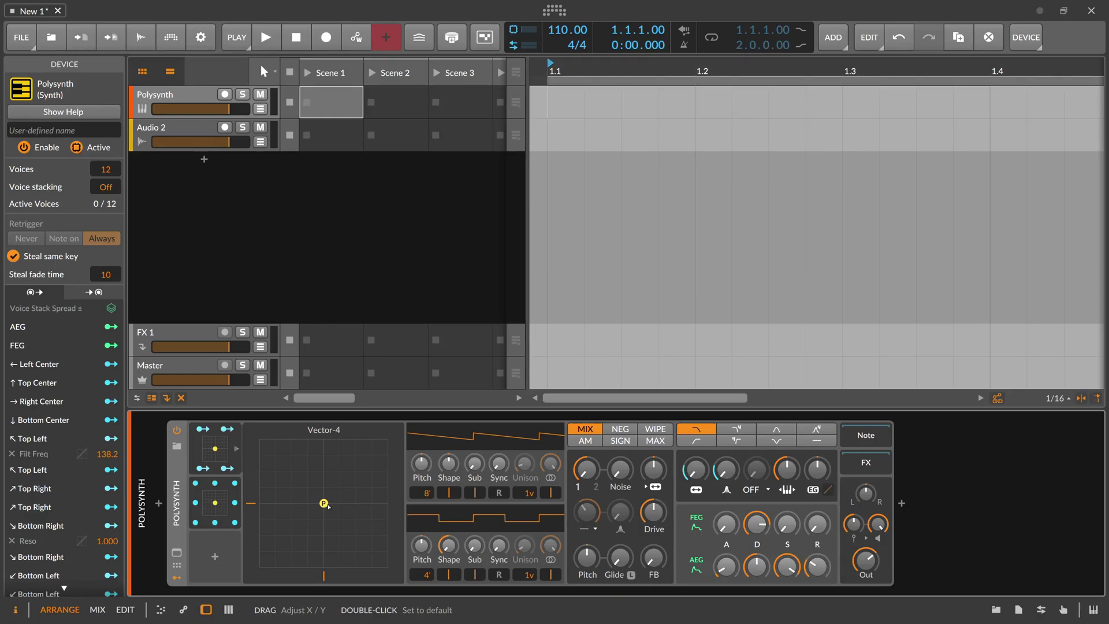
# Step: Map Vector-4's Top Right corner to FEG Attack at 1.000, then park the XY point bottom-left
pyautogui.moveTo(324, 503); pyautogui.dragTo(354, 532)
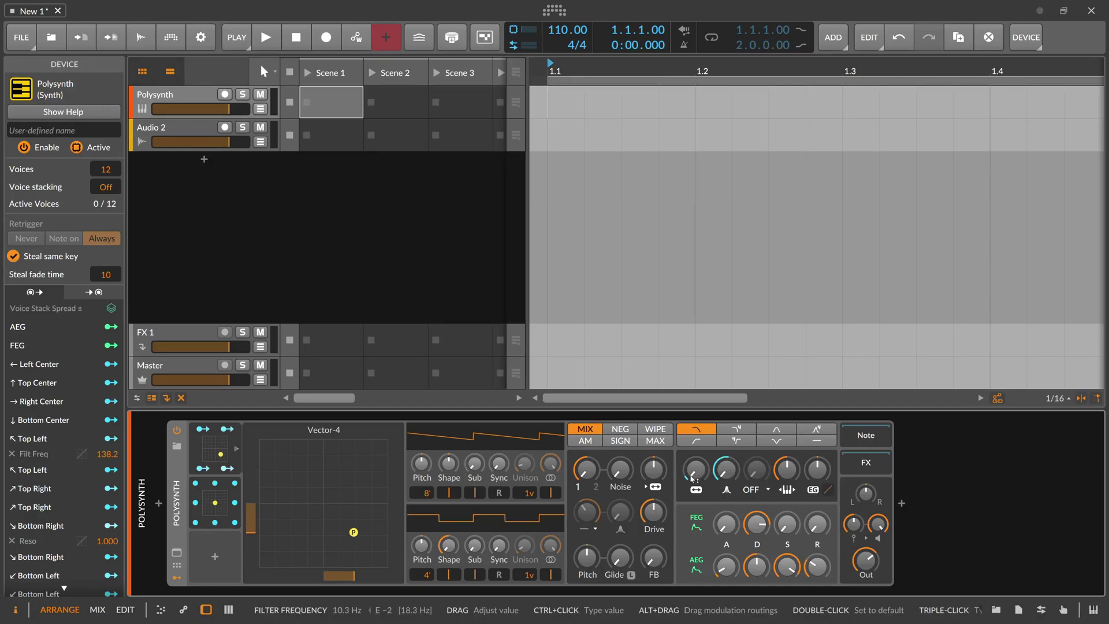
pyautogui.moveTo(358, 538); pyautogui.dragTo(328, 513)
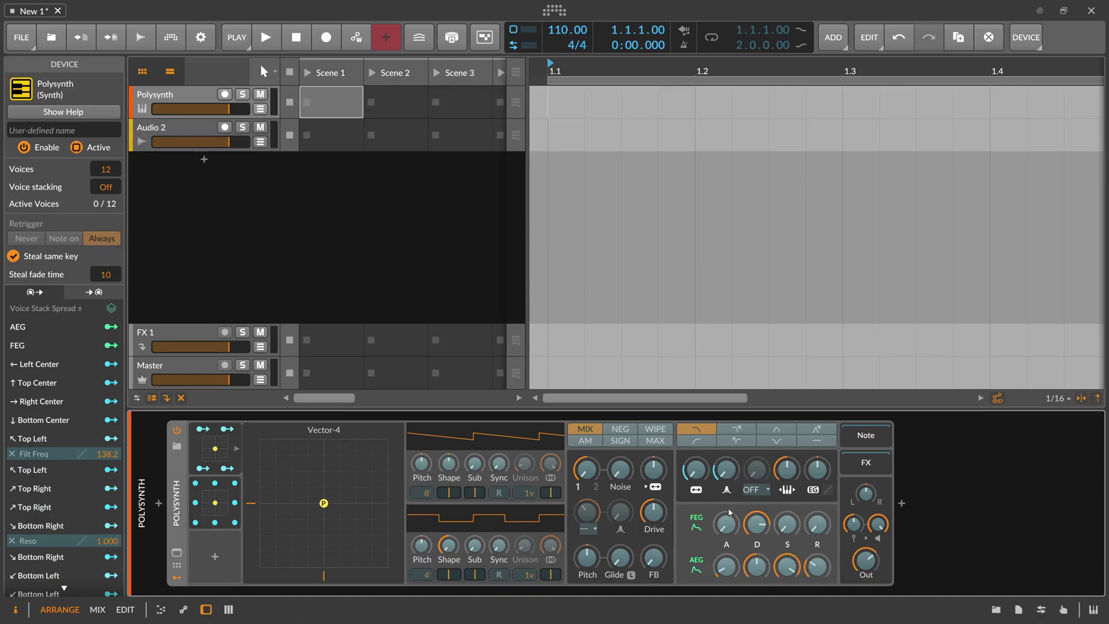
pyautogui.moveTo(726, 524); pyautogui.dragTo(707, 527)
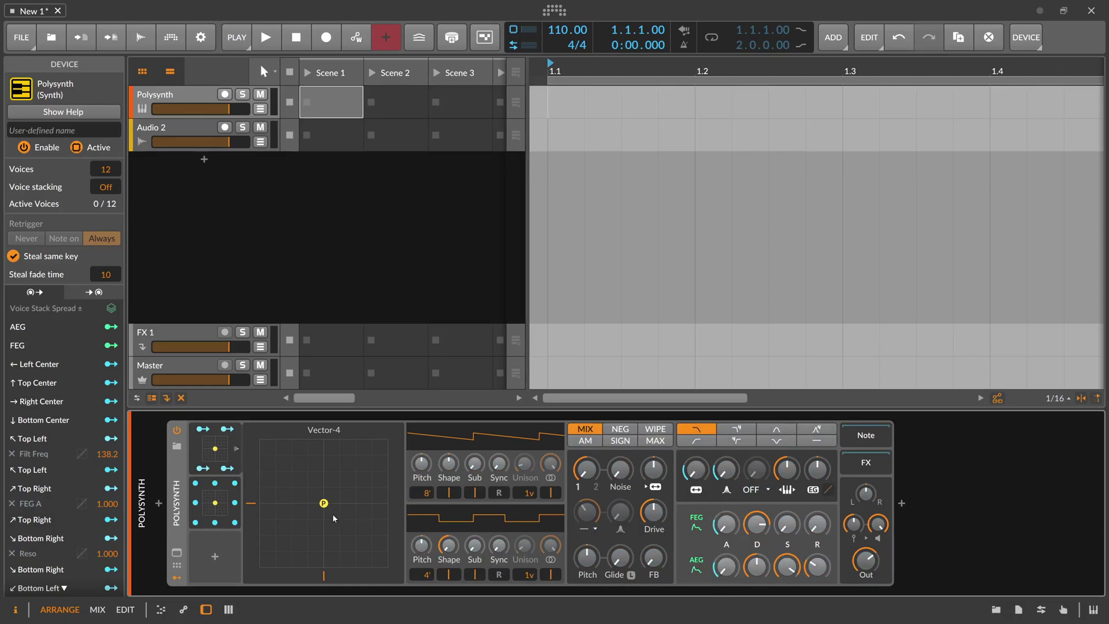
pyautogui.moveTo(324, 503); pyautogui.dragTo(255, 576)
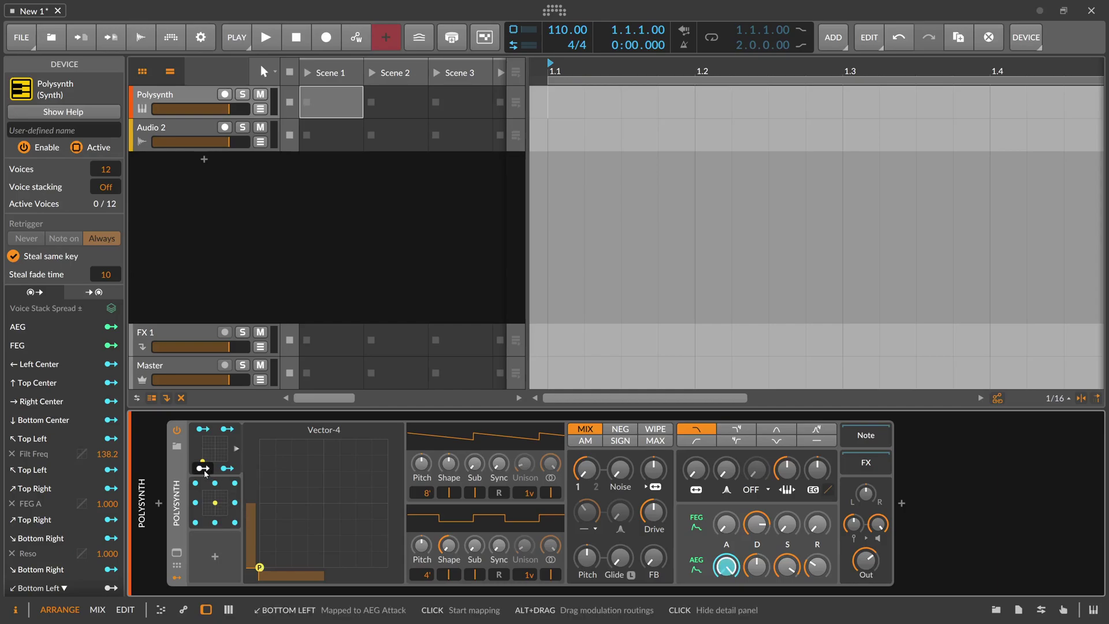
# Step: Reset the Vector-4 XY point to centre, nudge it up-left, and reset it again
pyautogui.doubleClick(260, 568)
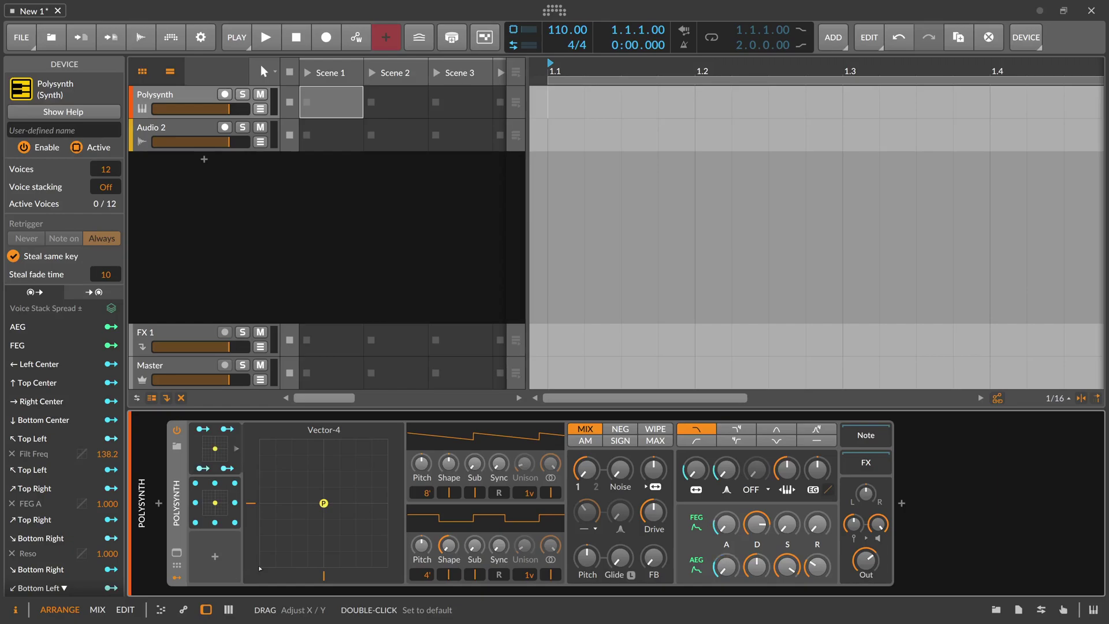
pyautogui.moveTo(324, 503); pyautogui.dragTo(329, 477)
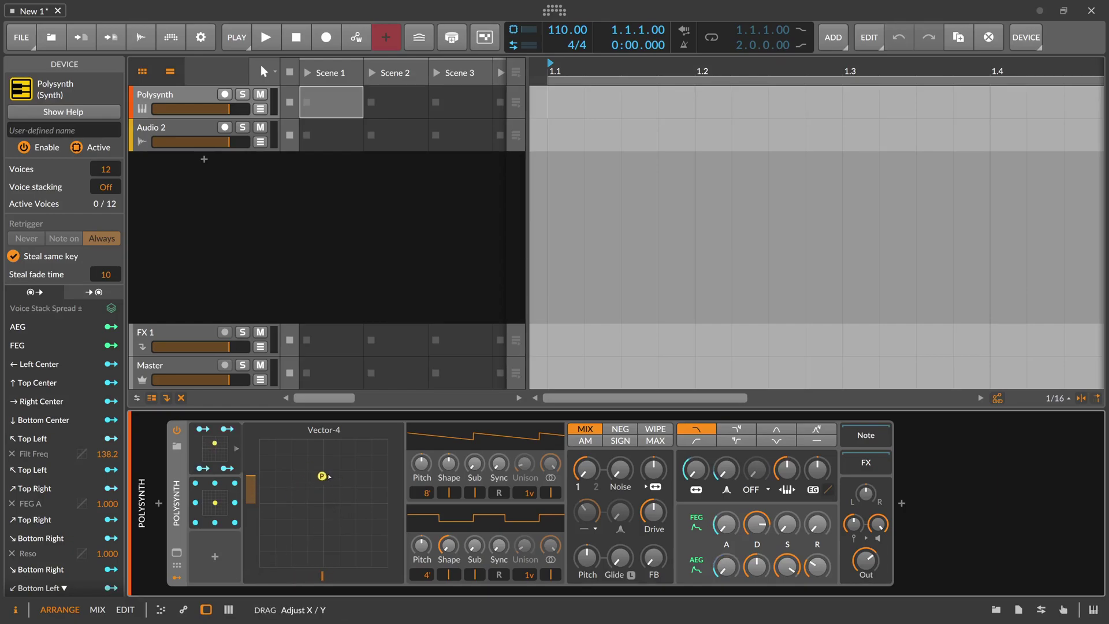
pyautogui.doubleClick(324, 507)
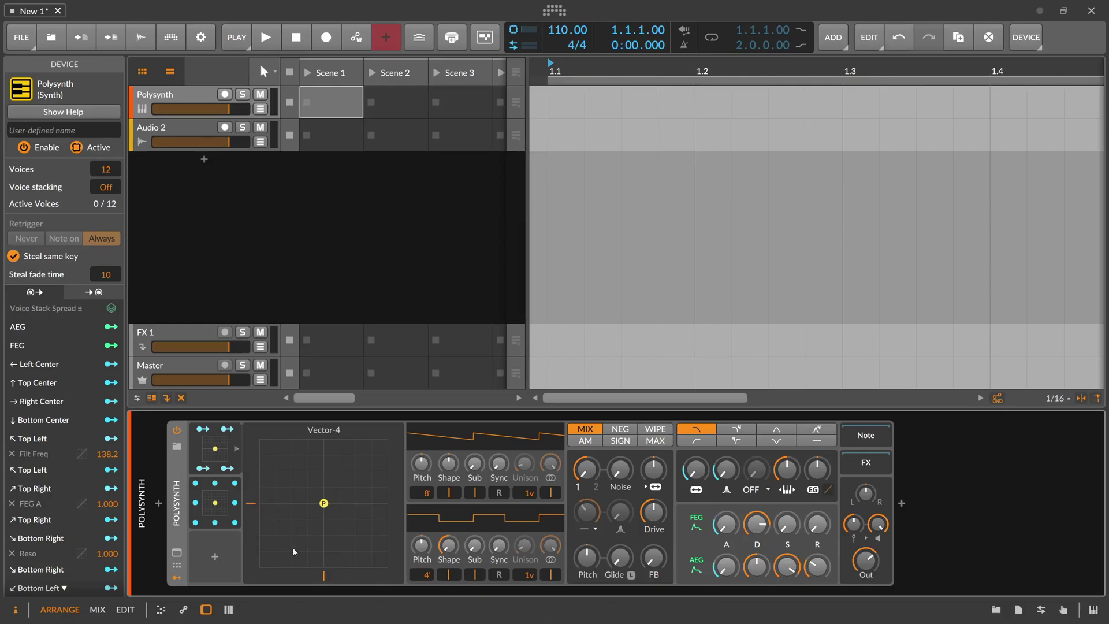
# Step: Add a Classic LFO modulating Vector-4's X axis, removing a trial Y-axis mapping
pyautogui.click(214, 556)
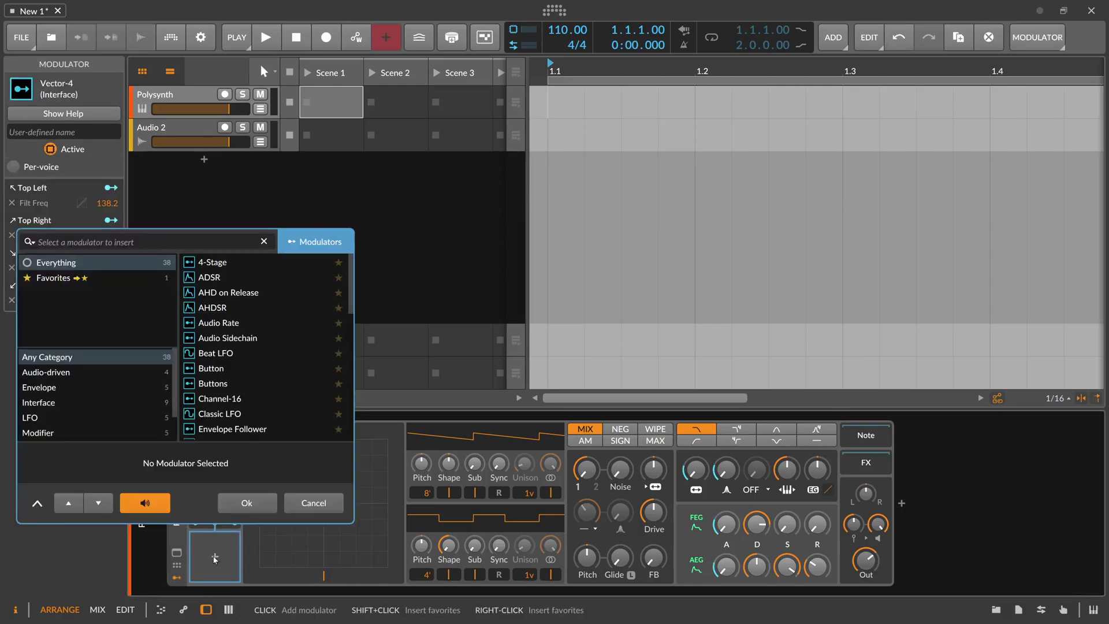
pyautogui.write('lf')
pyautogui.press('Down')
pyautogui.press('Down')
pyautogui.press('Down')
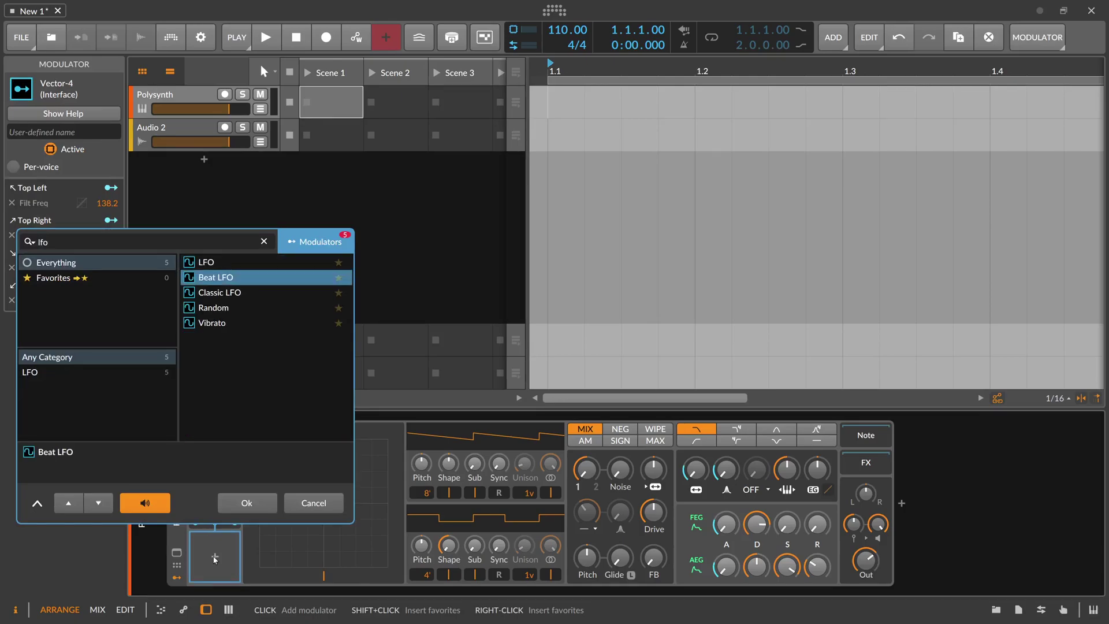
pyautogui.press('Return')
pyautogui.moveTo(314, 576); pyautogui.dragTo(299, 577)
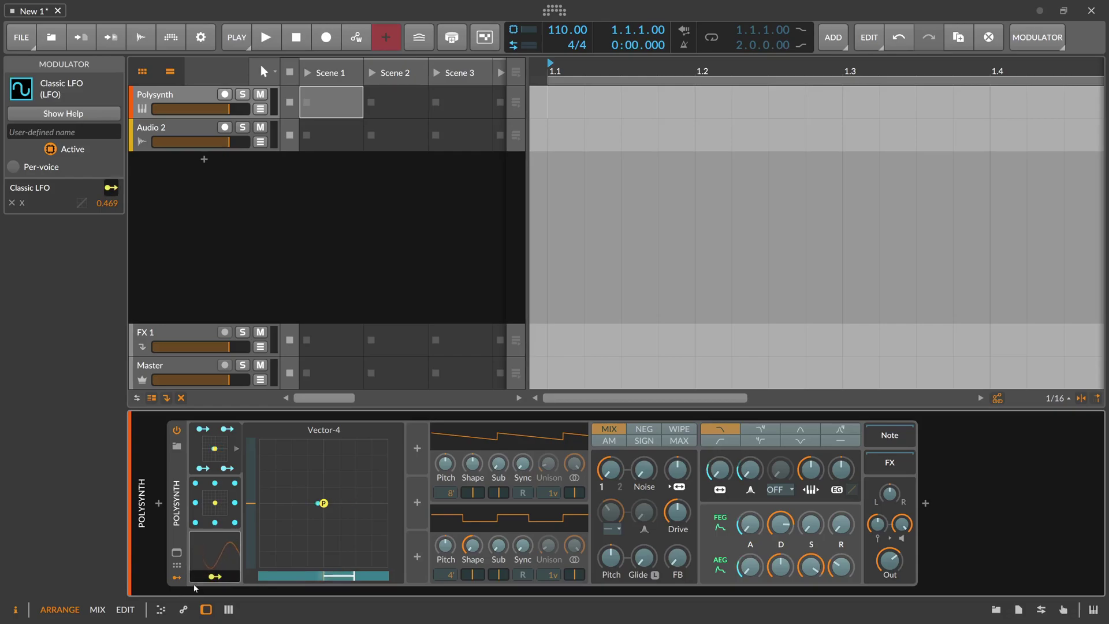
pyautogui.moveTo(215, 576); pyautogui.dragTo(254, 507)
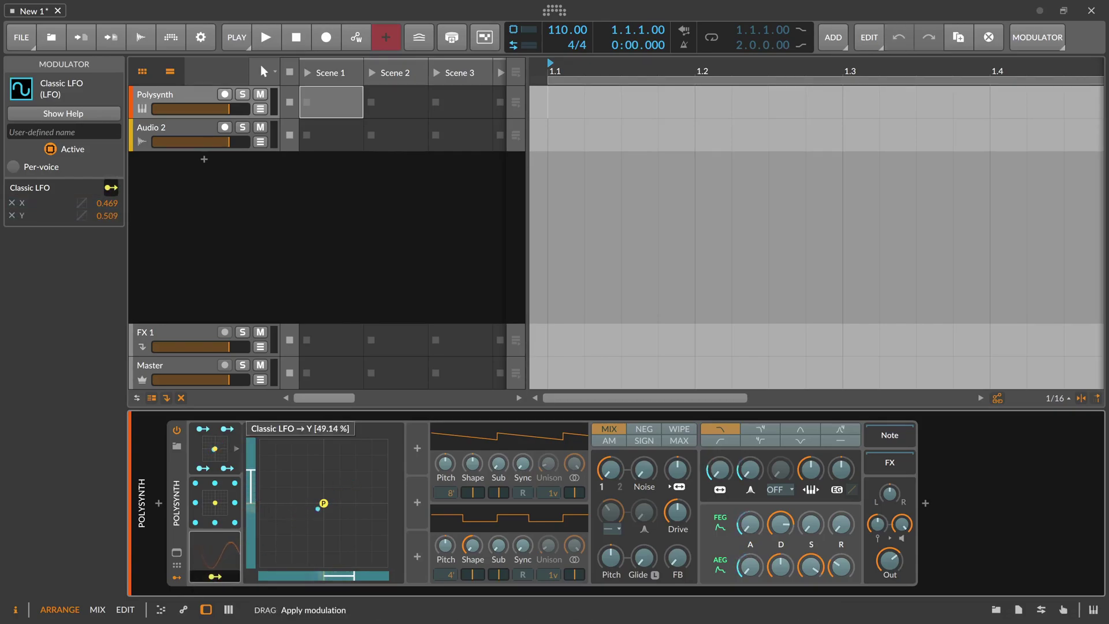
pyautogui.doubleClick(250, 507)
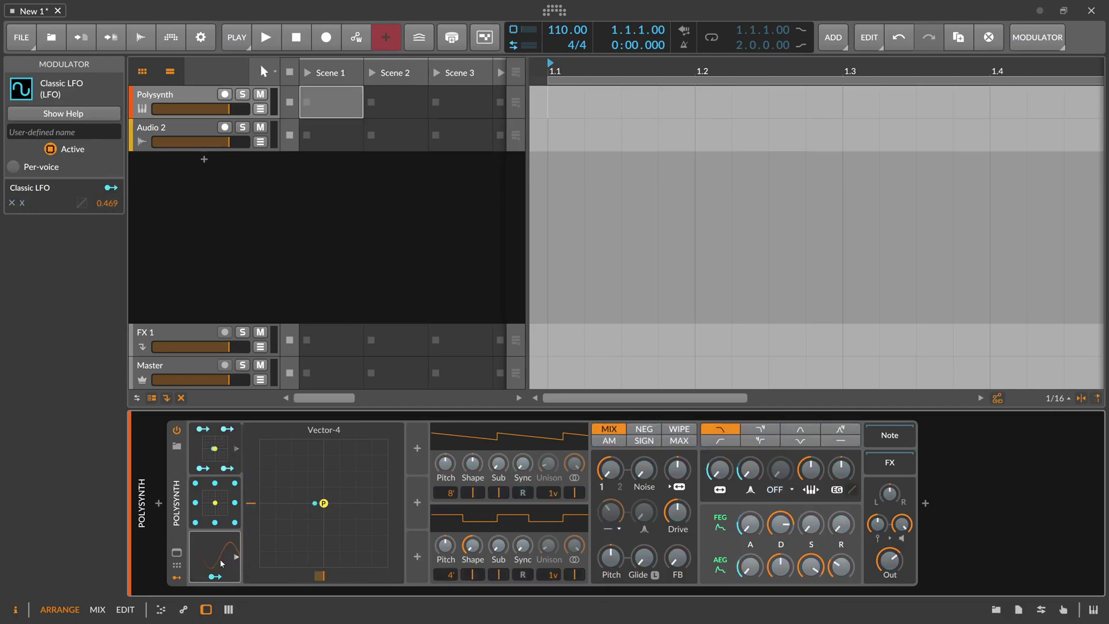
# Step: Duplicate the Classic LFO to create Classic LFO 2
pyautogui.click(217, 553)
pyautogui.click(220, 549)
pyautogui.rightClick(220, 549)
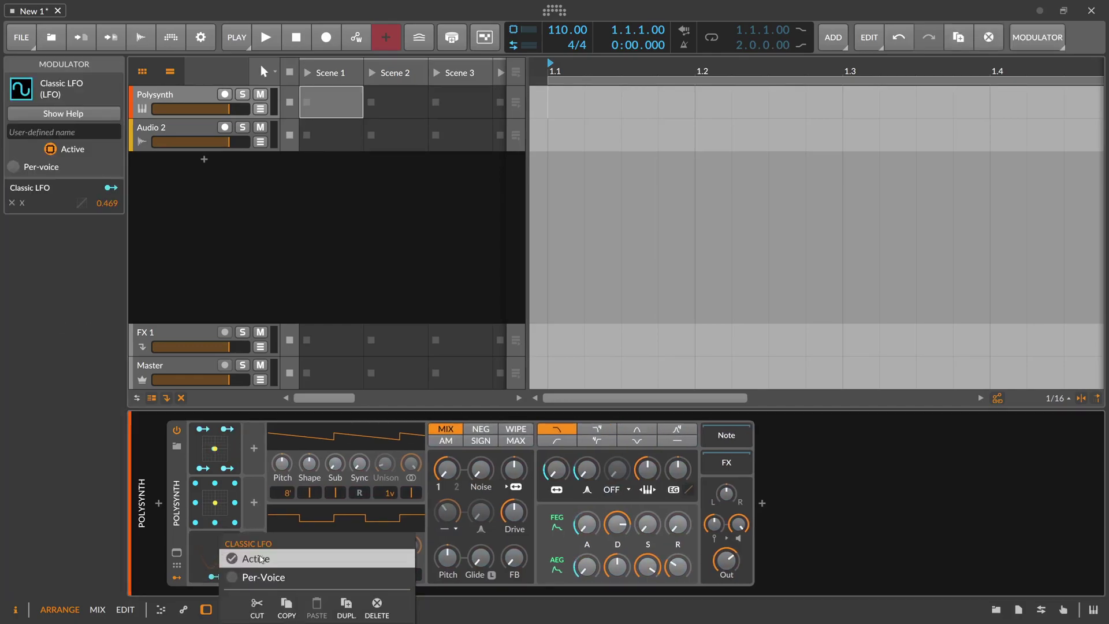
pyautogui.hotkey('ctrl', 'd')
# Step: Set Classic LFO 2's phase to 50 %
pyautogui.click(272, 560)
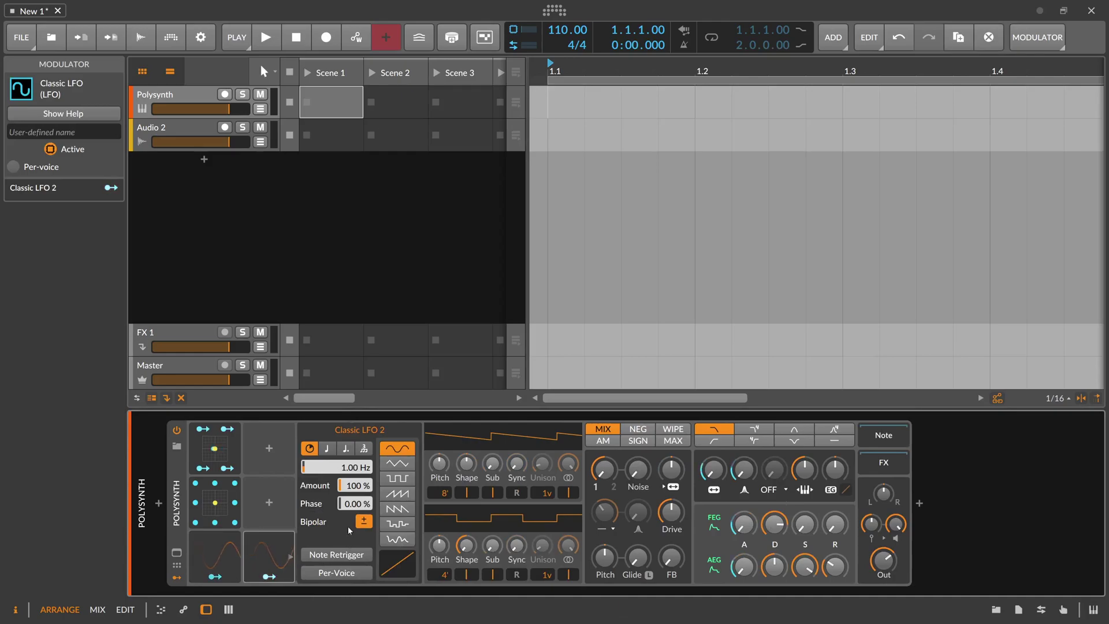
pyautogui.doubleClick(354, 504)
pyautogui.write('50')
pyautogui.press('Return')
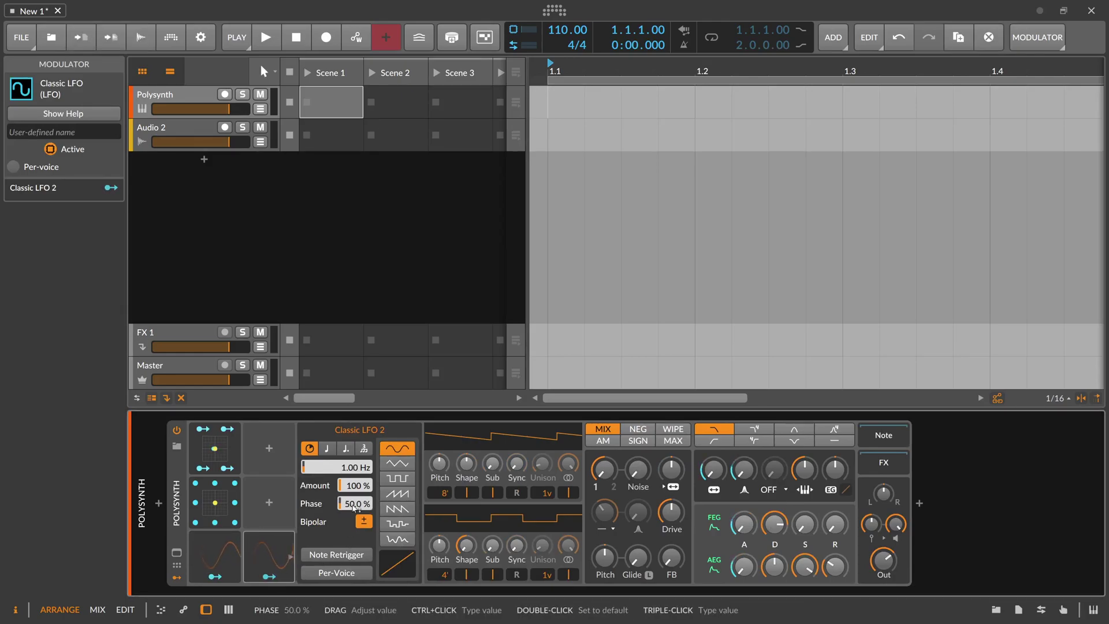
pyautogui.click(264, 542)
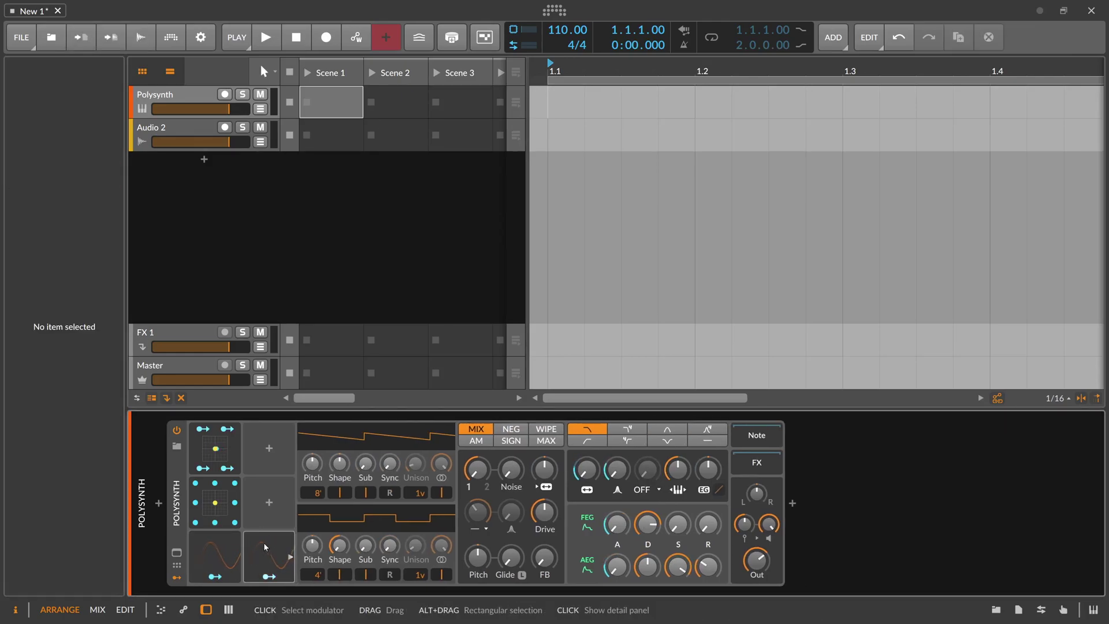
# Step: Map Classic LFO 2 onto Vector-4's Y axis and widen the first LFO's X modulation amount
pyautogui.click(263, 577)
pyautogui.click(213, 448)
pyautogui.moveTo(255, 489); pyautogui.dragTo(251, 452)
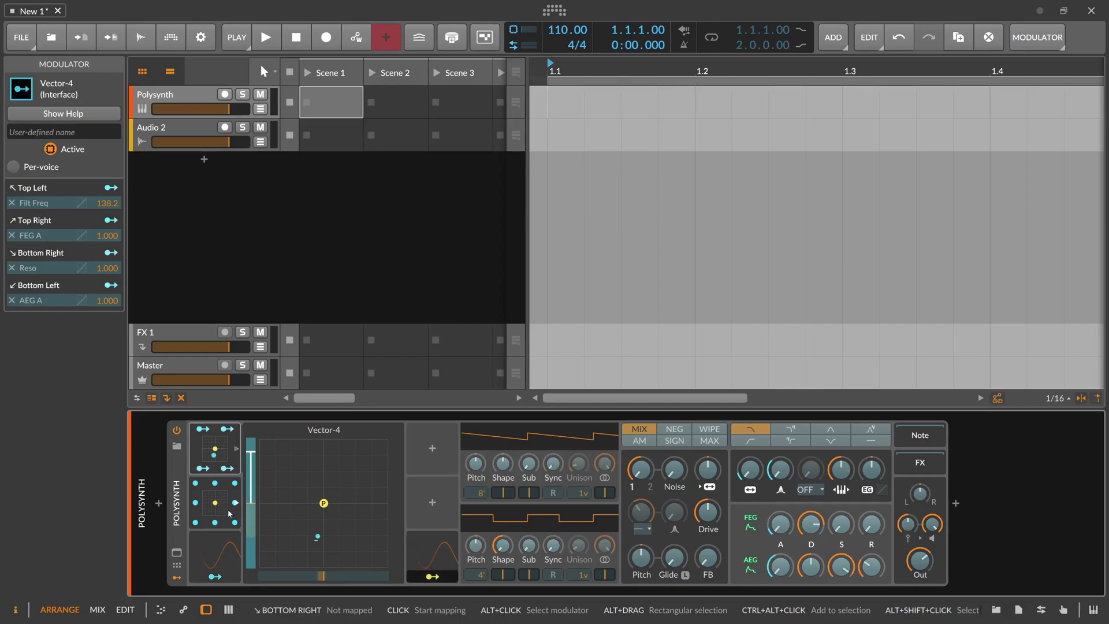
pyautogui.moveTo(323, 576); pyautogui.dragTo(376, 577)
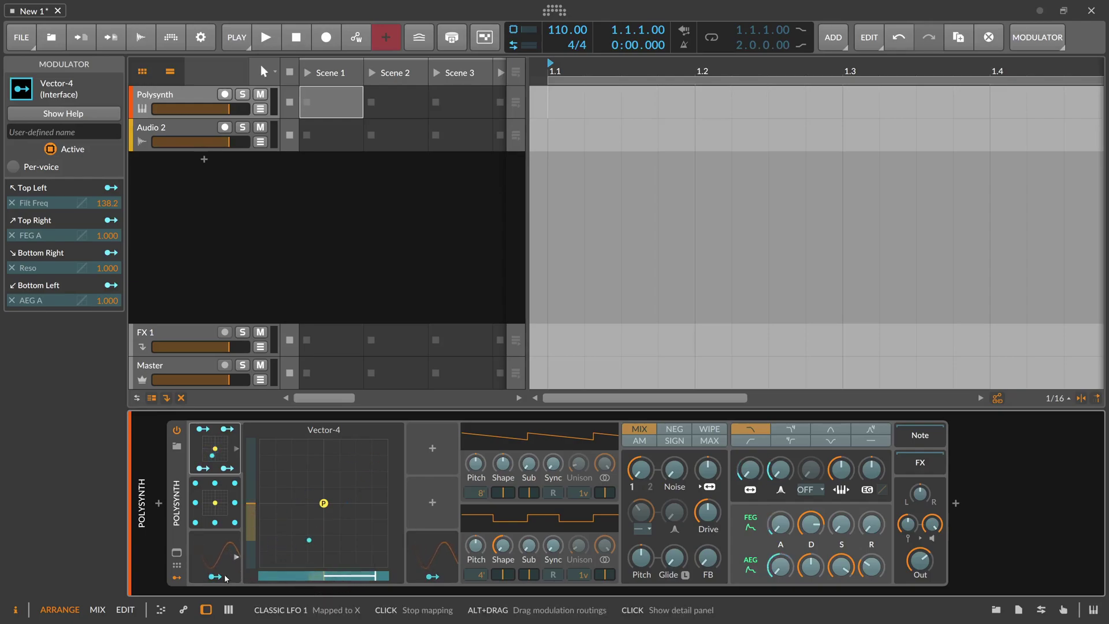
pyautogui.click(224, 577)
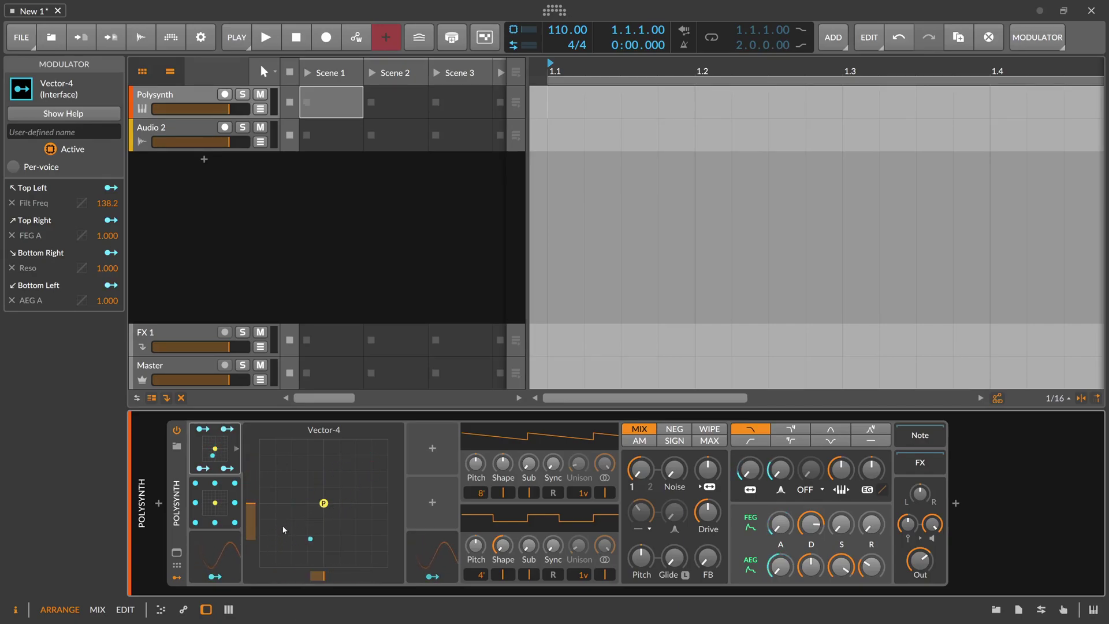
pyautogui.click(224, 546)
# Step: Delete the LFO, then move the Vector-4 puck into the bottom-right corner to audition it
pyautogui.click(224, 545)
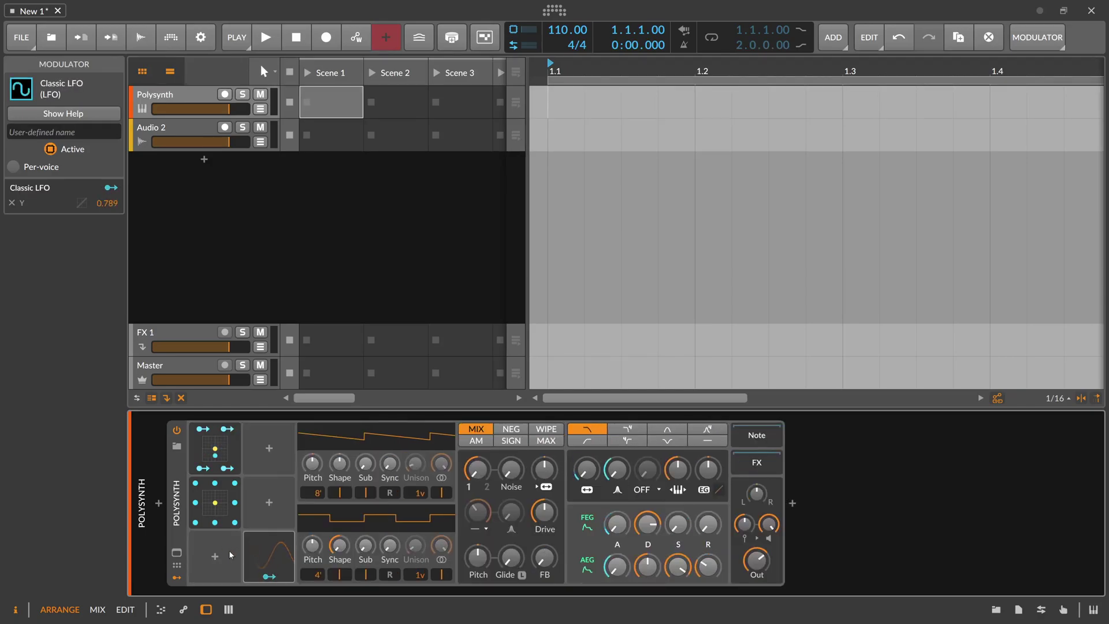
pyautogui.press('Delete')
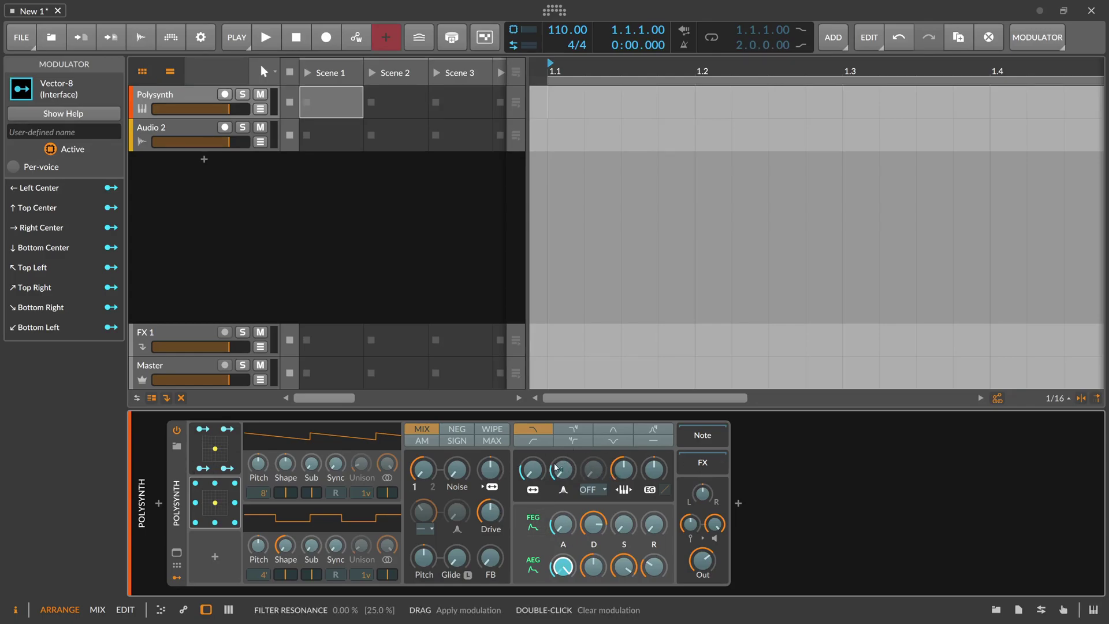
pyautogui.click(236, 448)
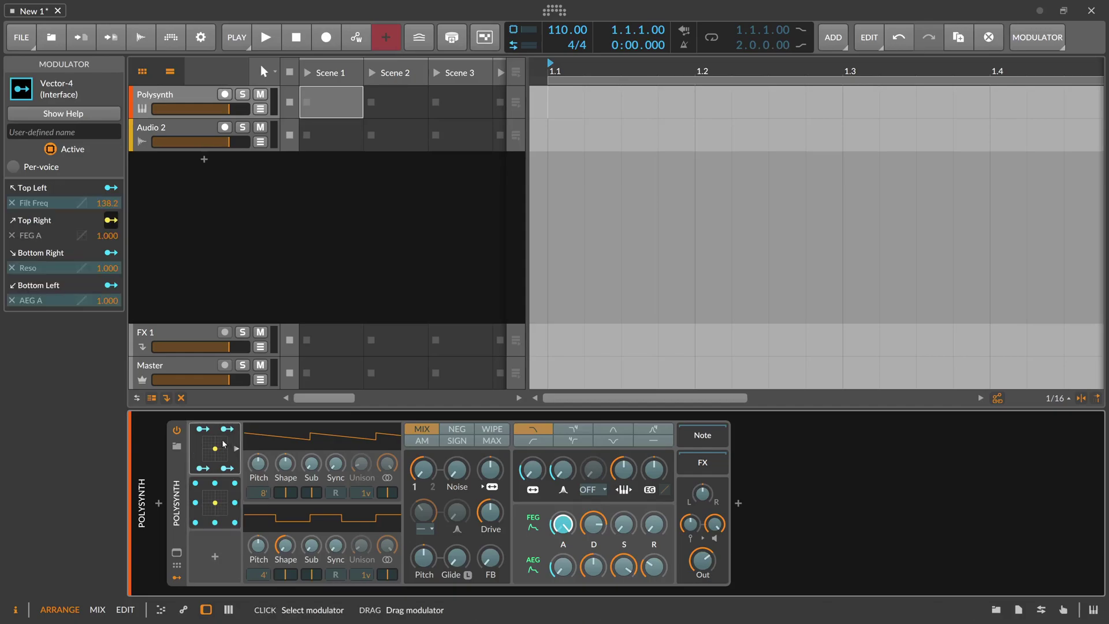
pyautogui.moveTo(318, 507); pyautogui.dragTo(403, 579)
pyautogui.click(393, 446)
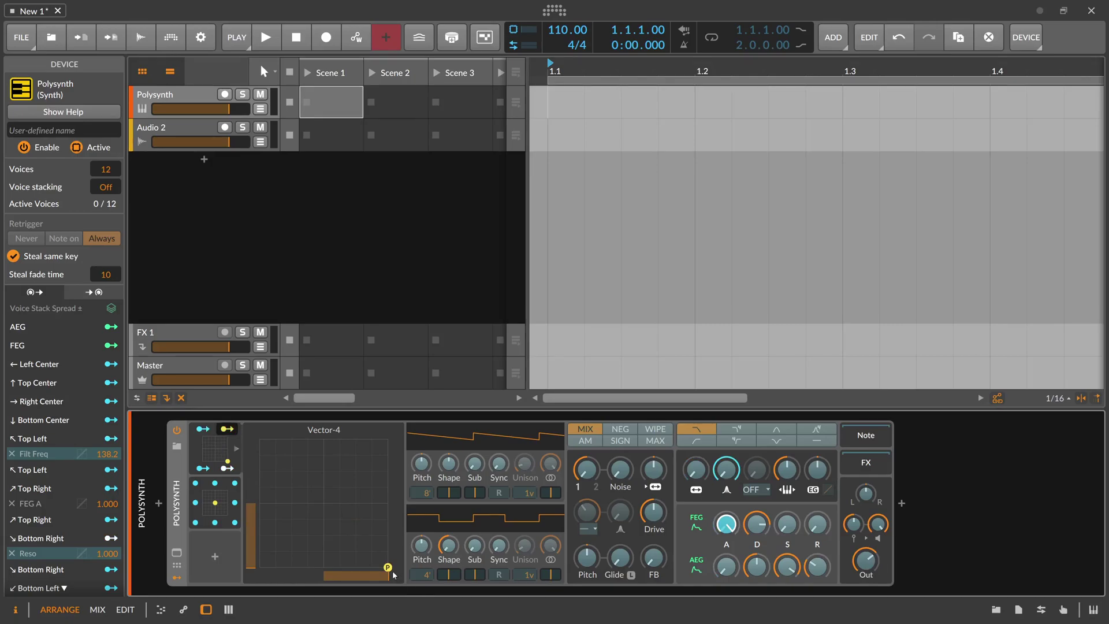
# Step: Return the Vector-4 puck to centre, try moving the Vector-8 puck, then reselect Vector-4
pyautogui.moveTo(388, 568); pyautogui.dragTo(324, 504)
pyautogui.click(341, 508)
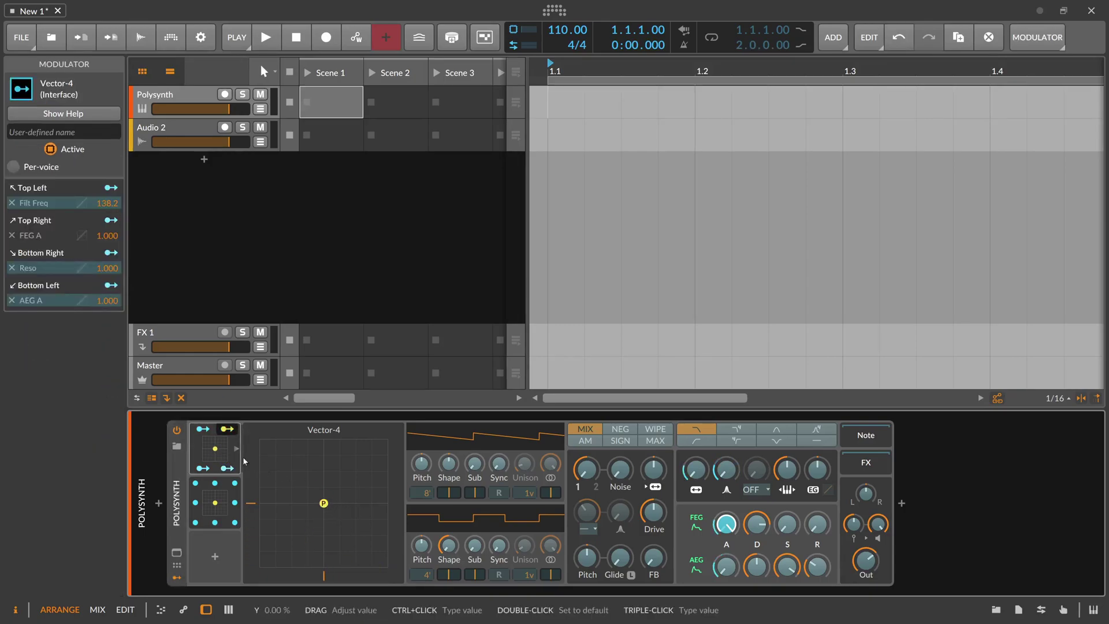
pyautogui.click(219, 498)
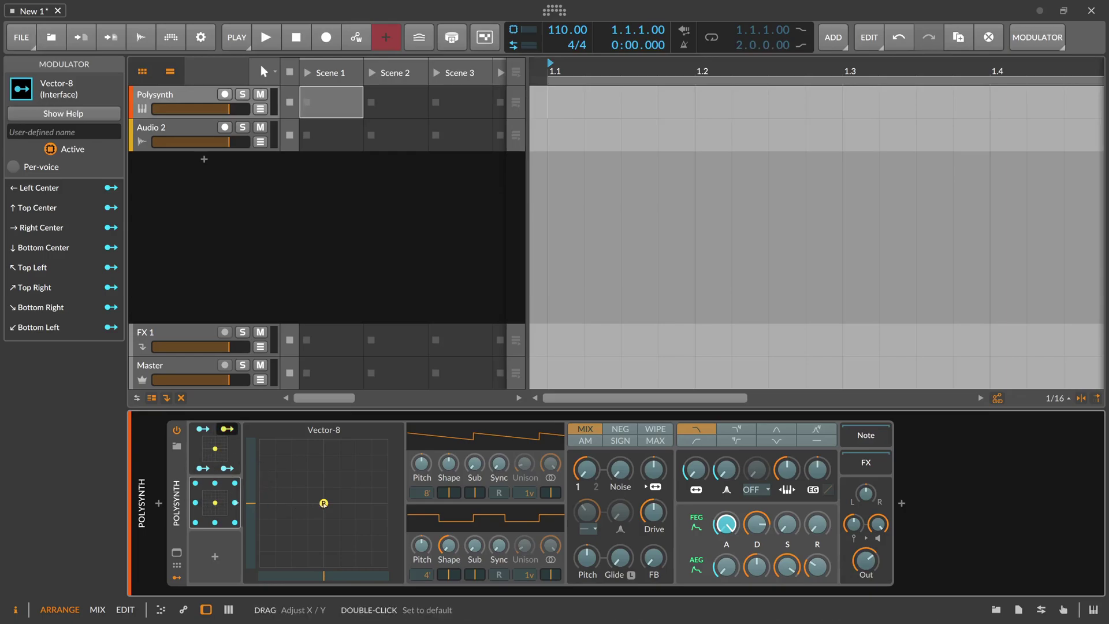
pyautogui.moveTo(323, 503)
pyautogui.mouseDown()
pyautogui.moveTo(258, 503)
pyautogui.moveTo(257, 448)
pyautogui.moveTo(254, 503)
pyautogui.moveTo(388, 505)
pyautogui.moveTo(297, 461)
pyautogui.moveTo(328, 539)
pyautogui.moveTo(328, 508)
pyautogui.mouseUp()
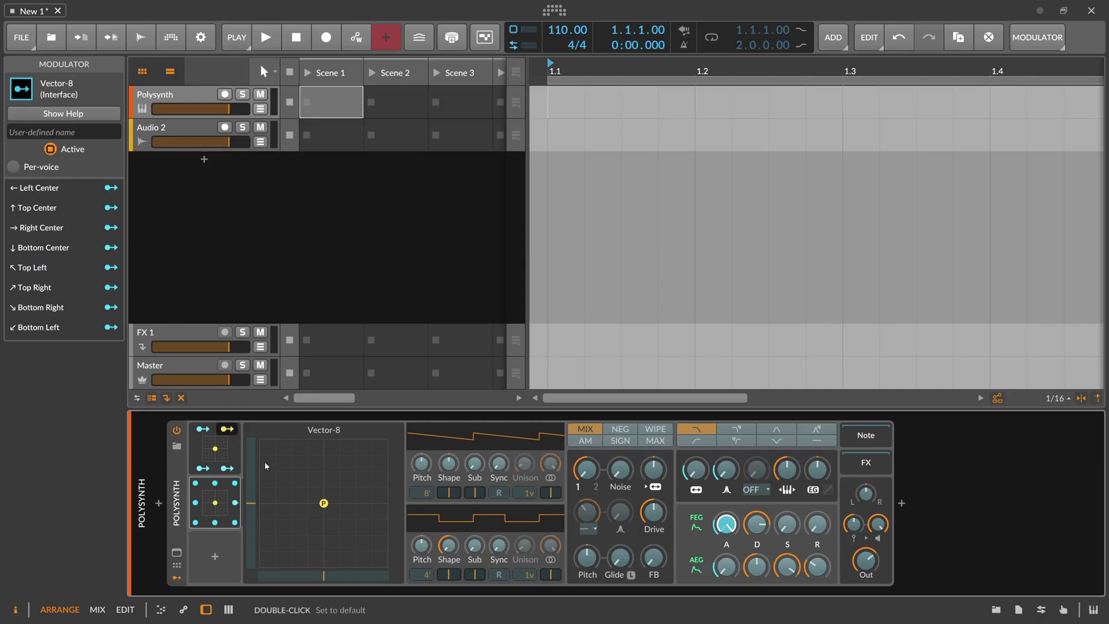
pyautogui.click(232, 448)
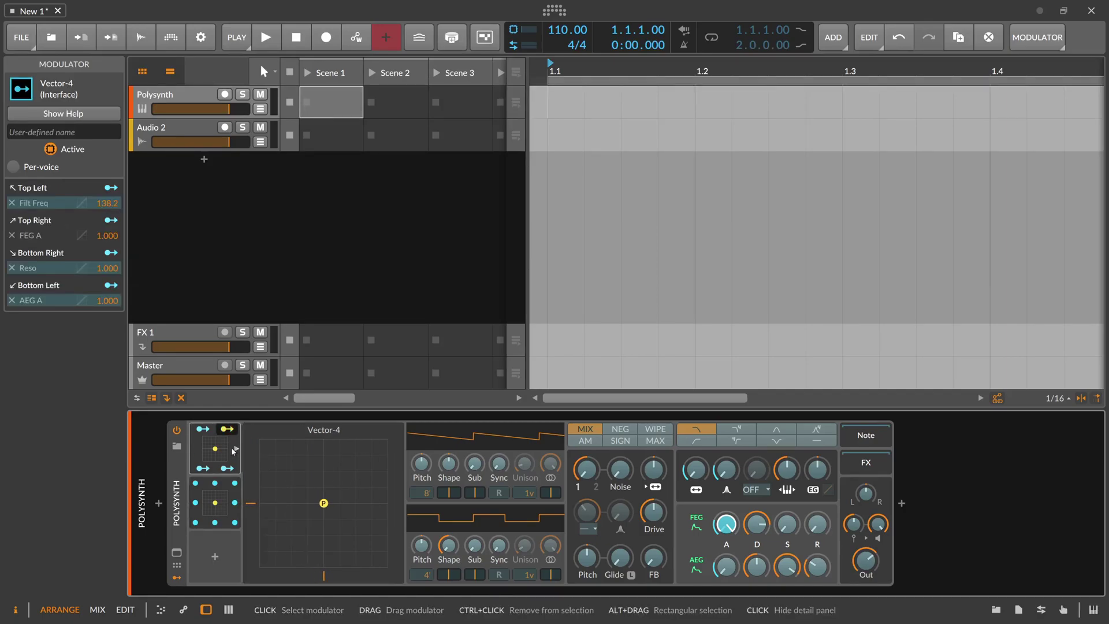